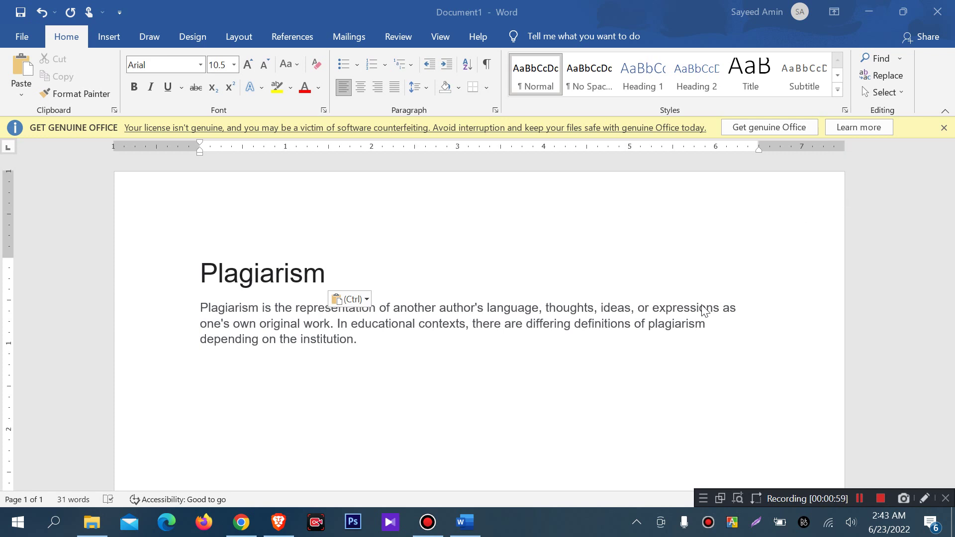
left_click(476, 379)
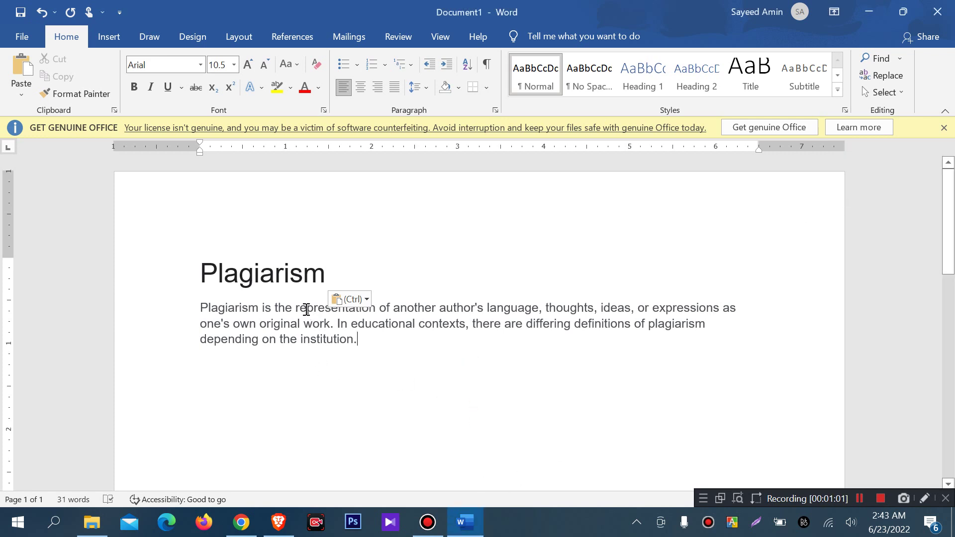
left_click(321, 269)
left_click(408, 384)
left_click(390, 351)
left_click(392, 346)
left_click_drag(369, 339, 341, 342)
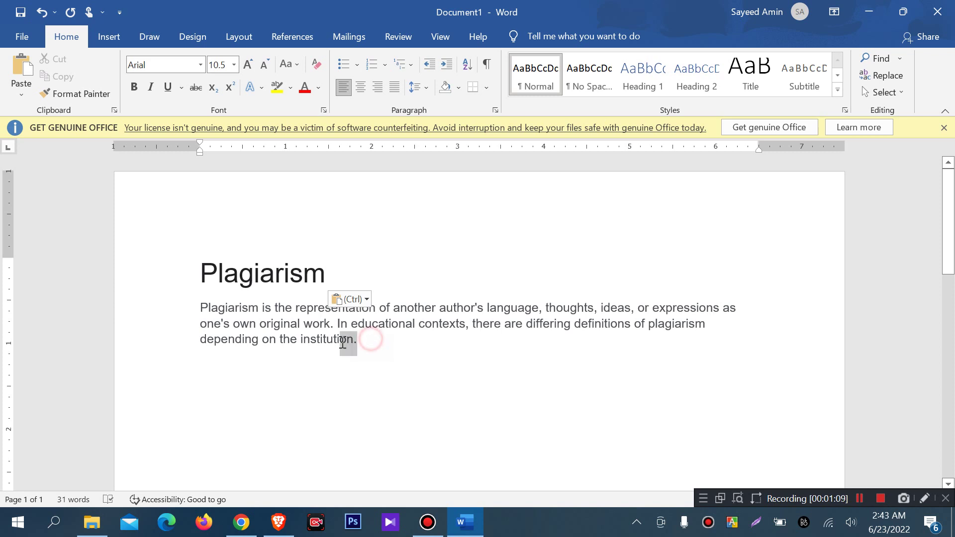
left_click(418, 363)
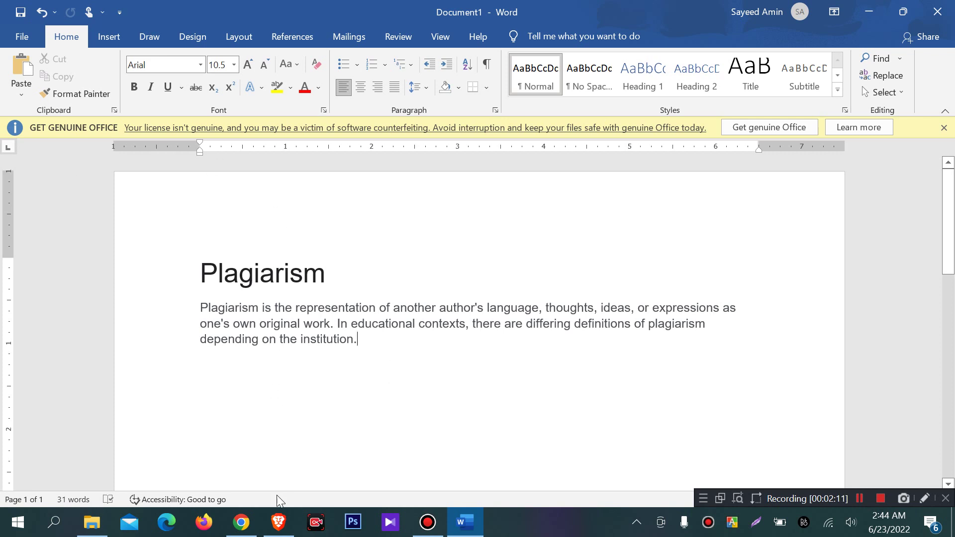
mouse_move(278, 526)
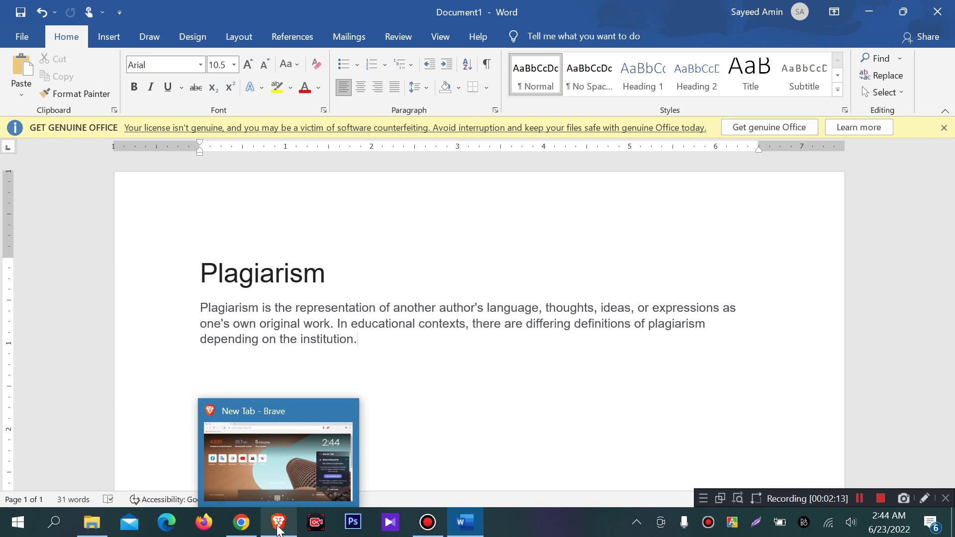
Step: In Brave, type hp and pick the 'hp wikipedia' suggestion to search Google
left_click(277, 527)
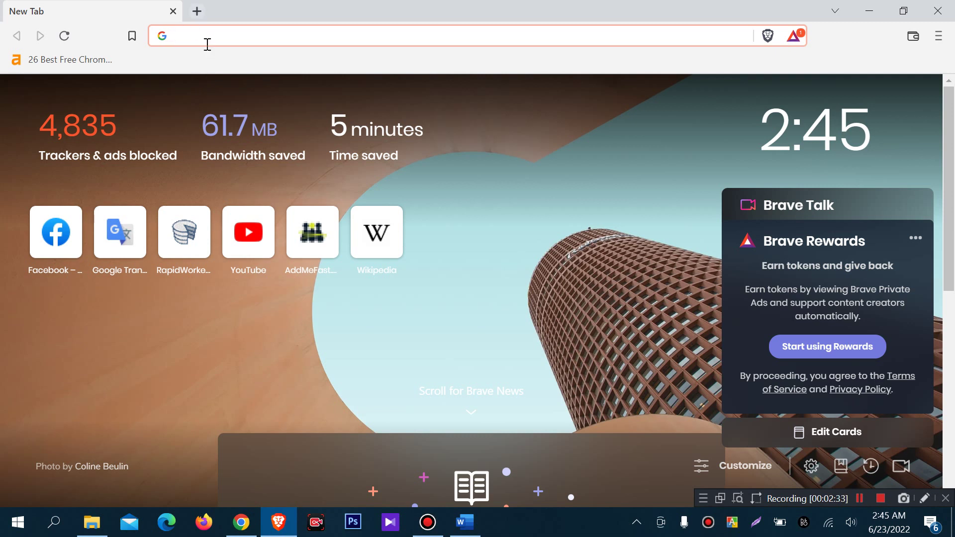
type("hp")
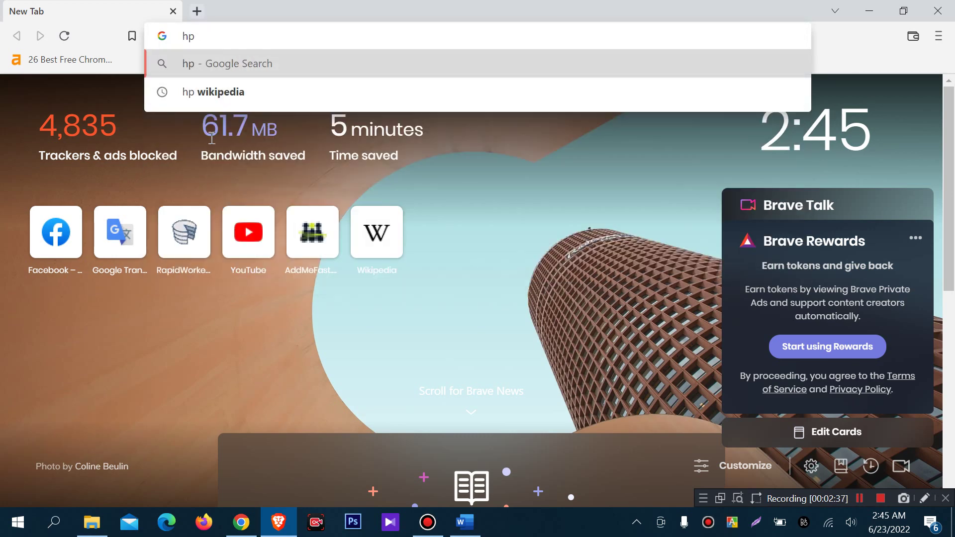
left_click(219, 91)
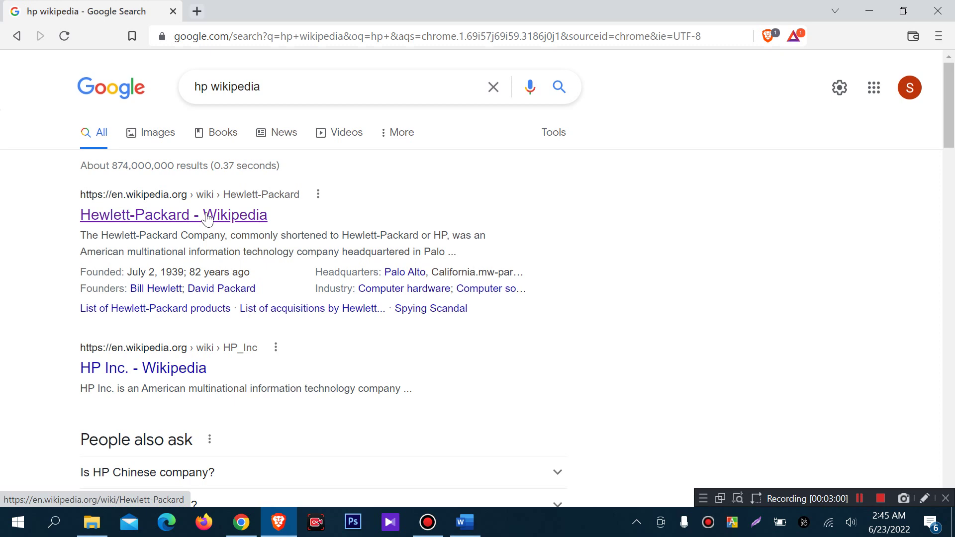
Step: Open the Hewlett-Packard – Wikipedia search result, then add an empty tab beside it
left_click(207, 218)
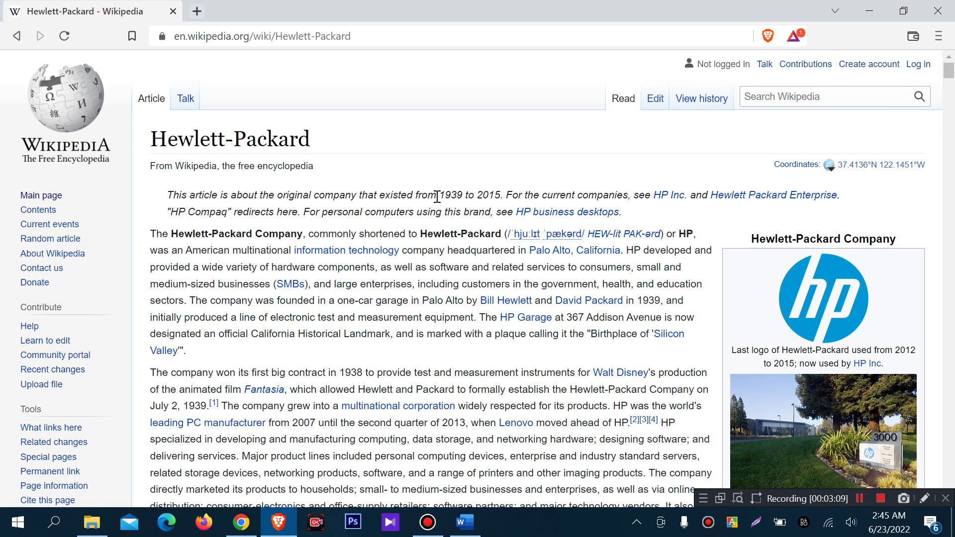
left_click(196, 12)
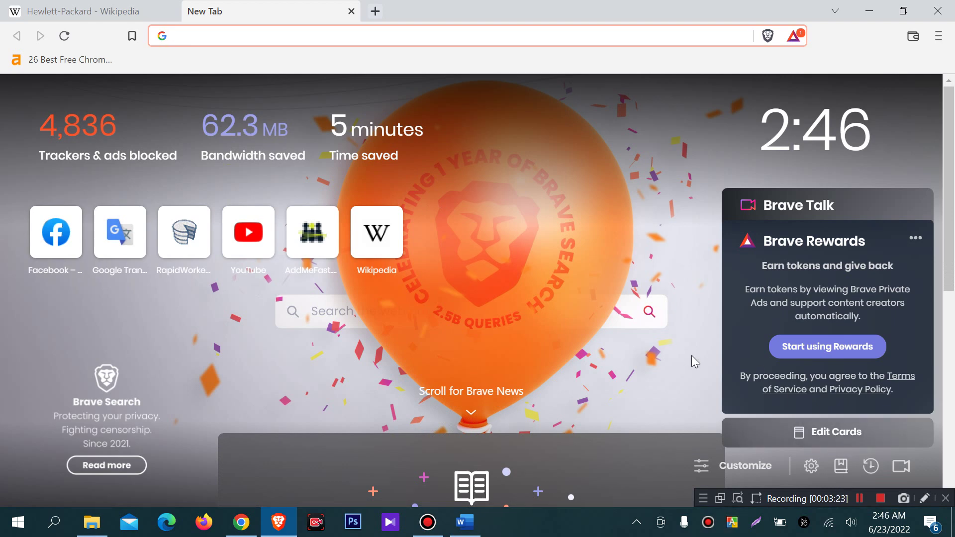
Step: Load smallseotools.com in the new tab by accepting the 'sma' autocomplete
type("smallseotools.com")
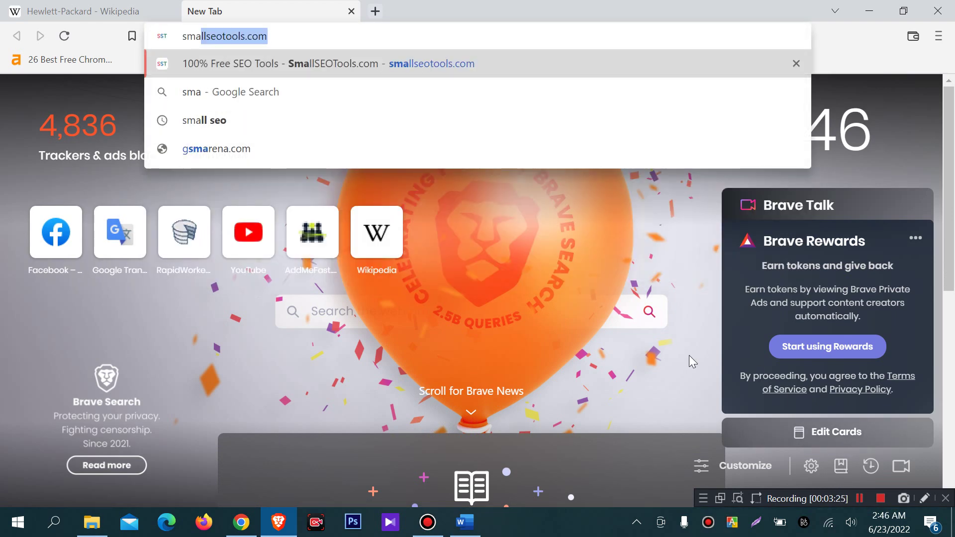
key("Right")
key("Return")
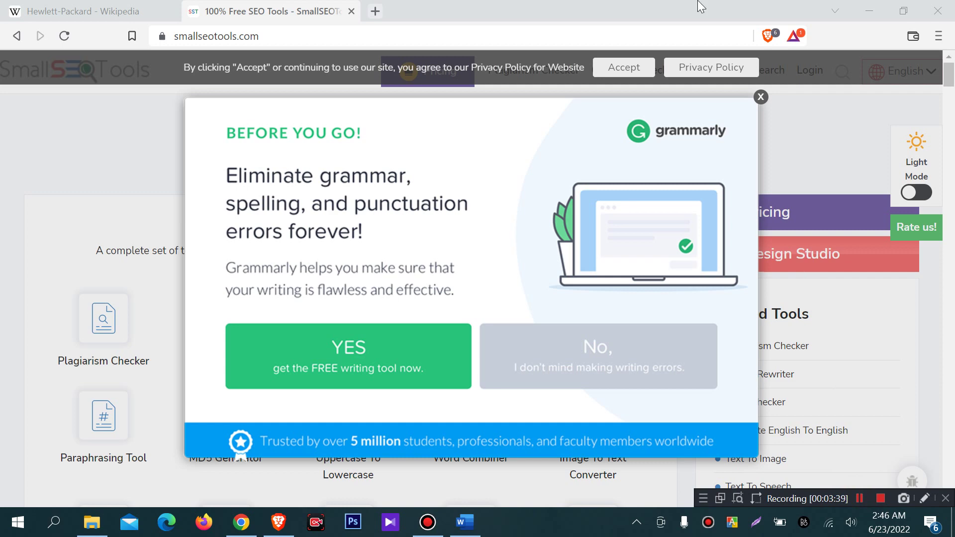
Step: Search 'plagiarism checker' in a third tab, skim the results, then return to SmallSEOTools
left_click(377, 12)
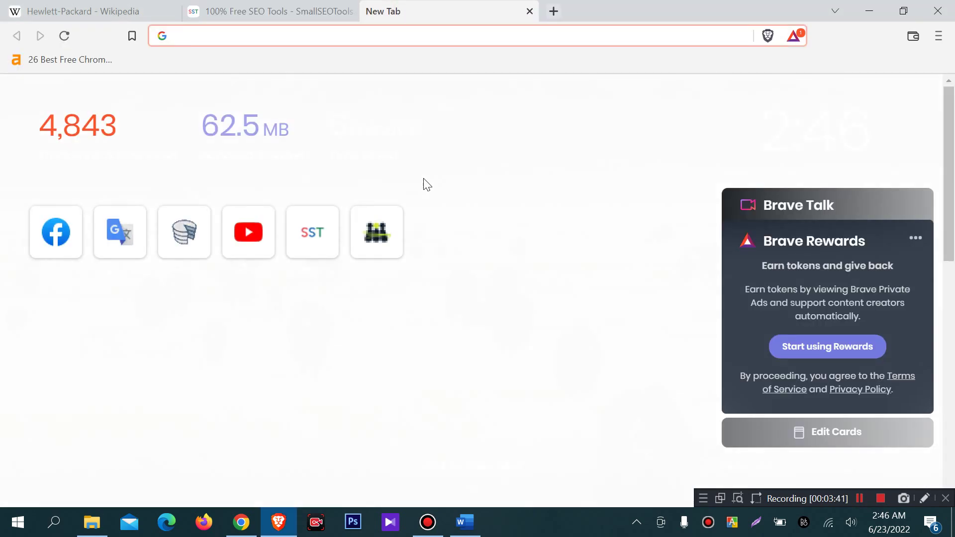
type("plagiarism checker")
key("Return")
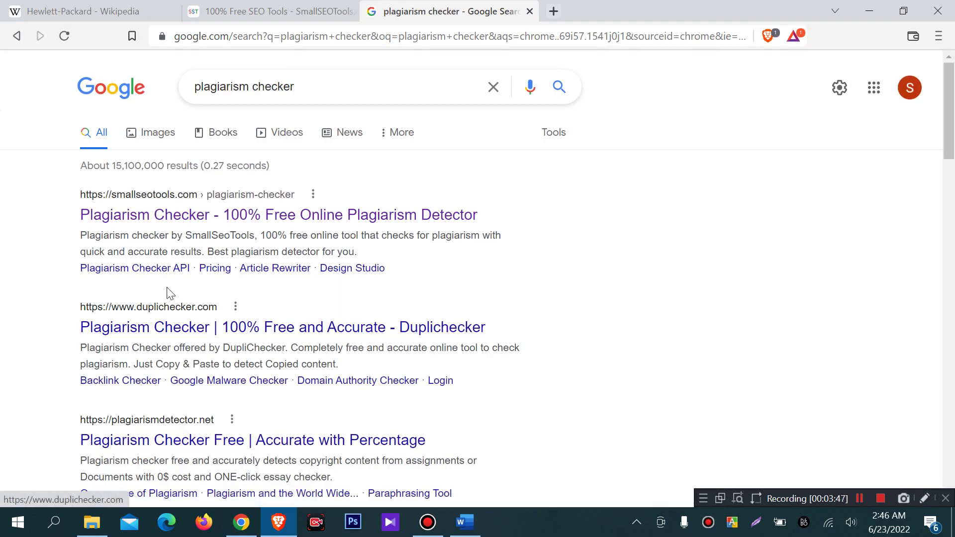
scroll(291, 294, "down", 4)
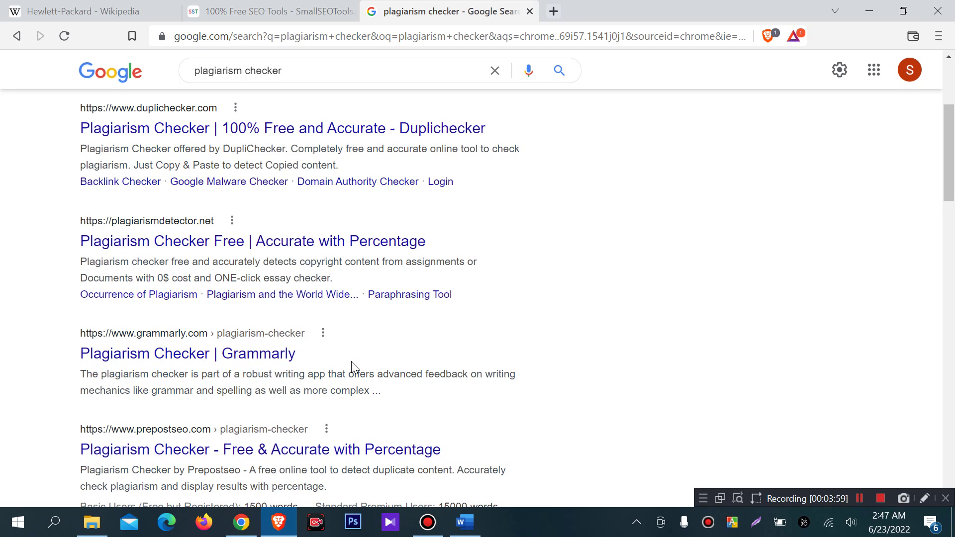
left_click(264, 11)
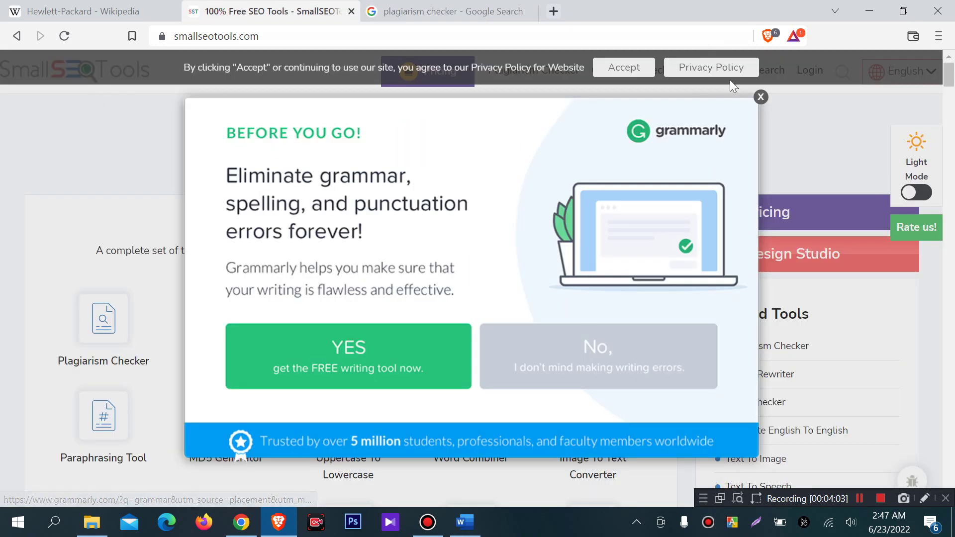
Step: Dismiss the Grammarly pop-up, open Plagiarism Checker, focus its text box, then go back to Wikipedia
left_click(760, 97)
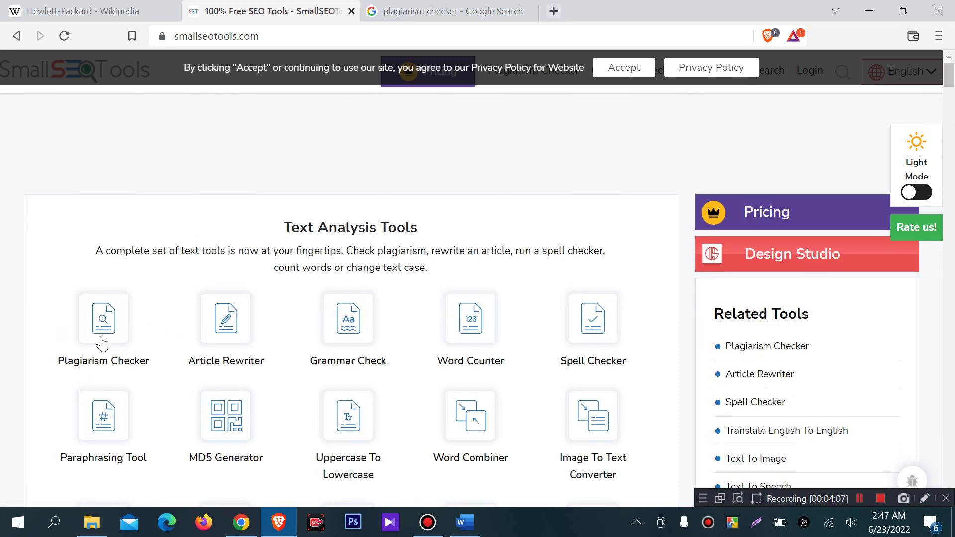
left_click(123, 321)
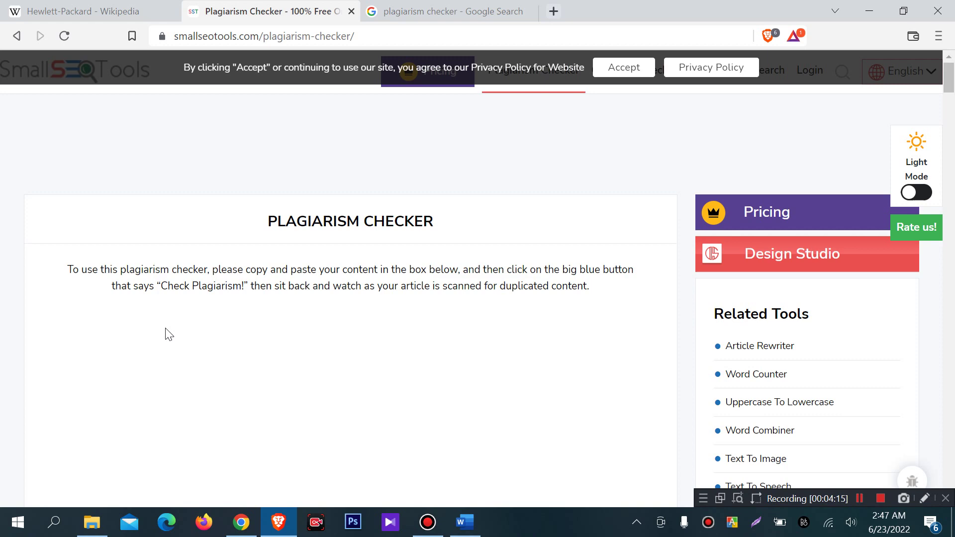
scroll(285, 341, "down", 6)
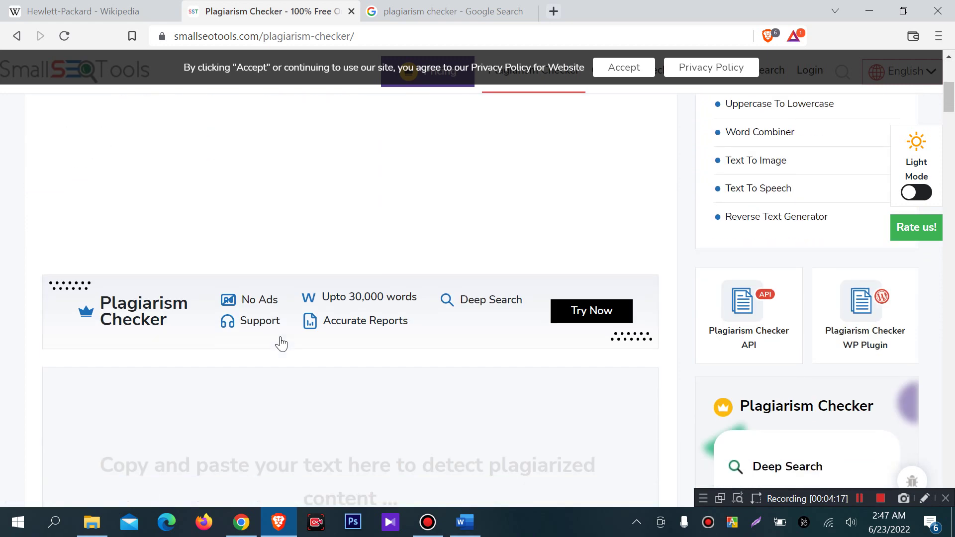
scroll(283, 342, "up", 2)
scroll(281, 341, "up", 4)
scroll(280, 340, "down", 10)
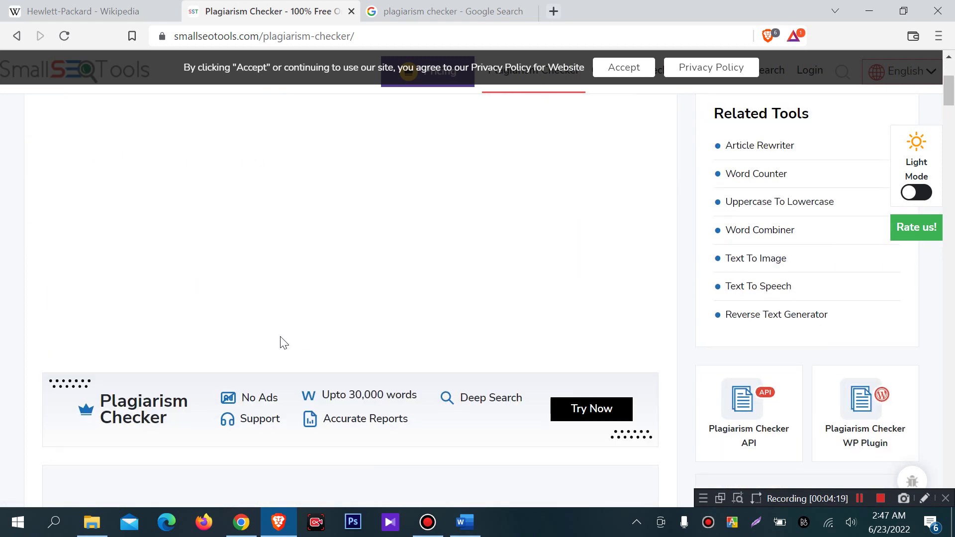
left_click(256, 248)
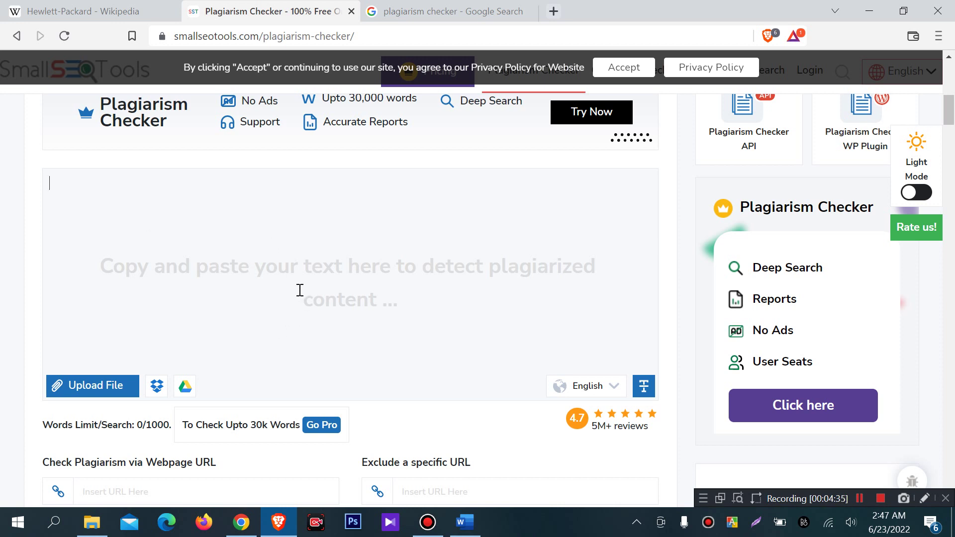
key("ctrl+shift+Tab")
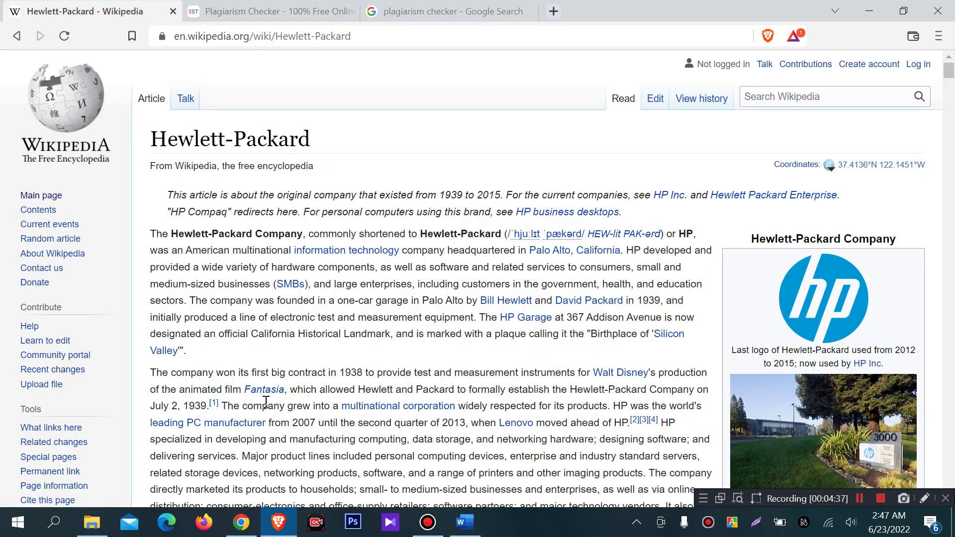
Step: Copy the Hewlett-Packard article's first paragraph and return to the Plagiarism Checker tab
left_click_drag(187, 351, 146, 245)
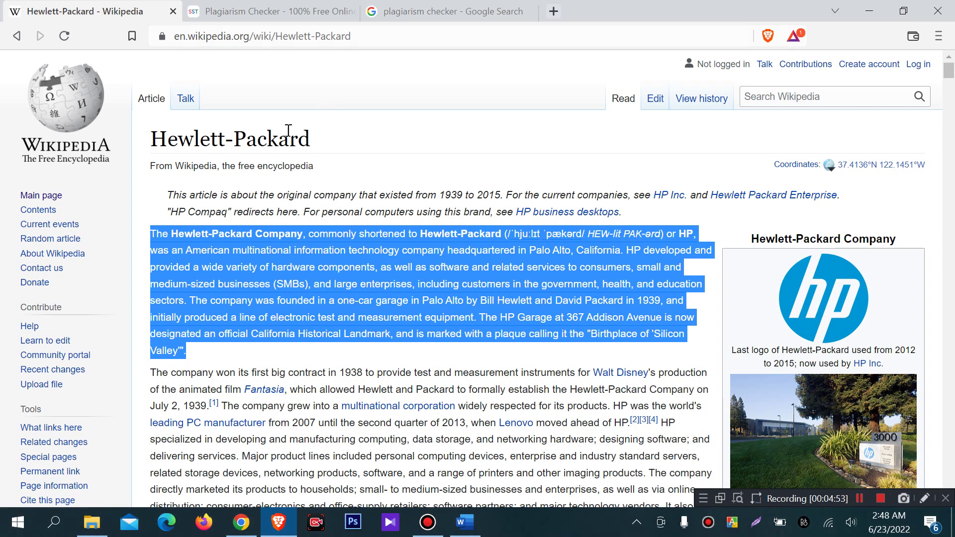
right_click(202, 265)
left_click(219, 277)
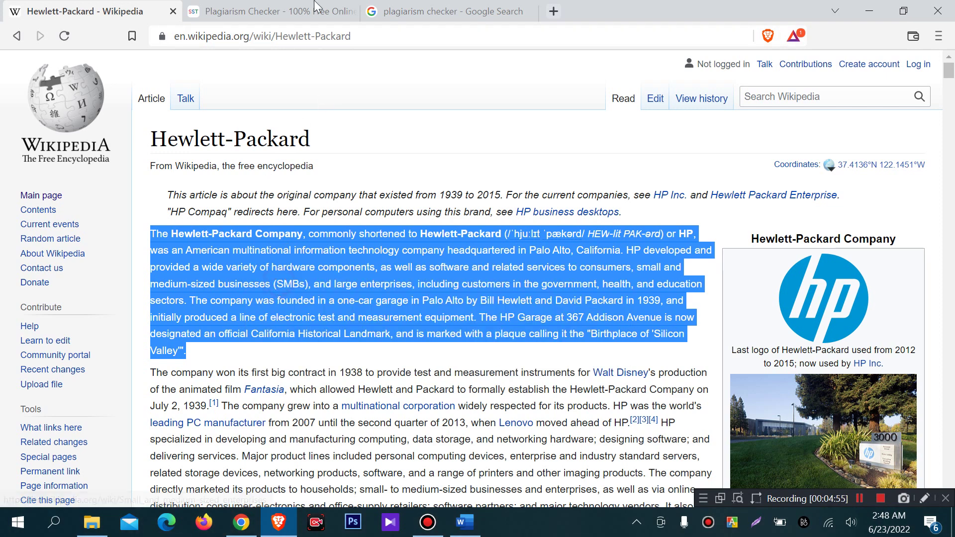
left_click(287, 7)
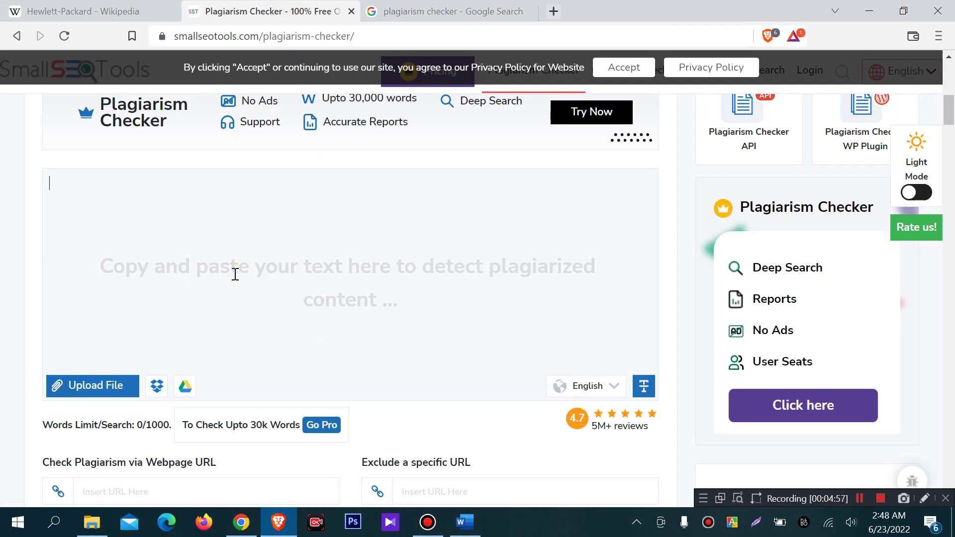
Step: Paste the copied Hewlett-Packard paragraph into the checker's text box, showing 119/1000 words
double_click(195, 35)
left_click(245, 280)
key("ctrl+v")
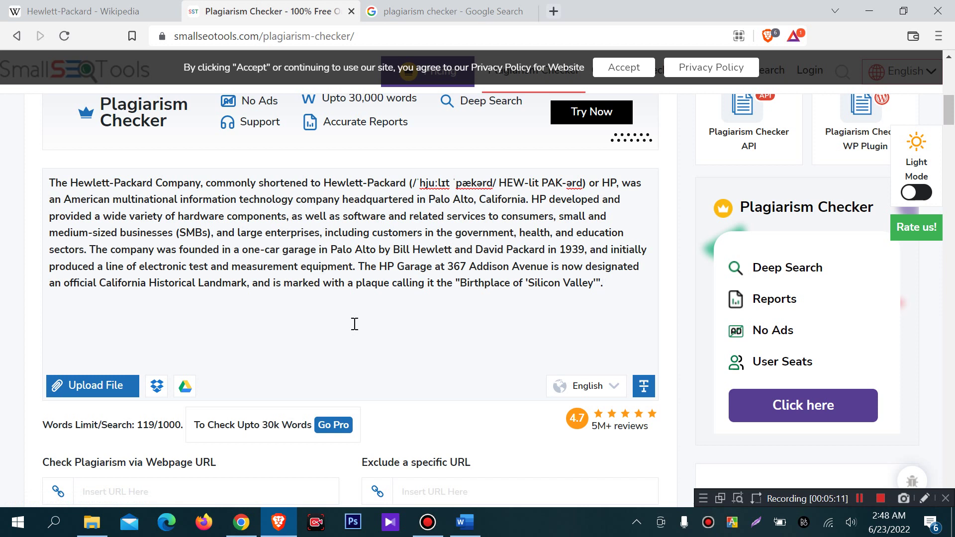
scroll(355, 324, "up", 2)
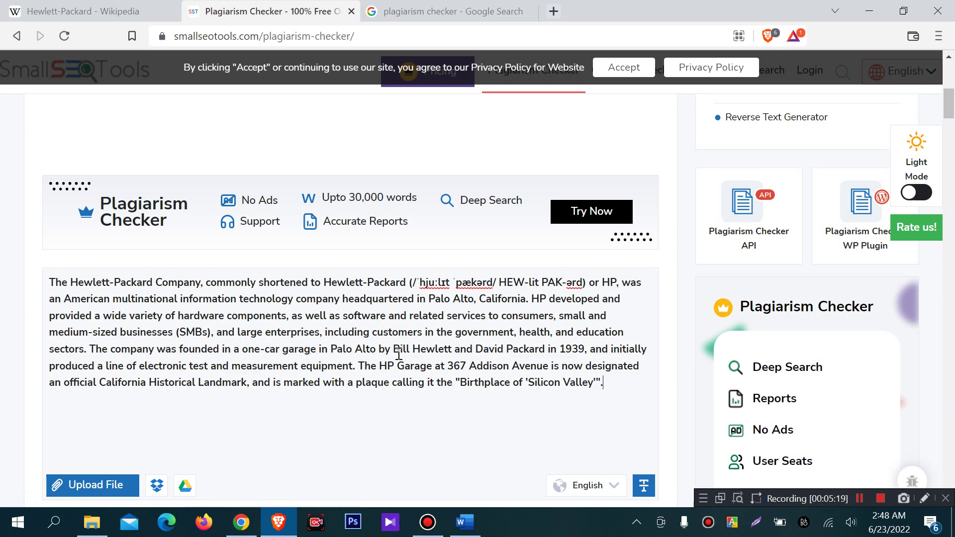
Step: Tick 'I'm not a robot' and run Check Plagiarism, producing 4 matches from 4 sources
scroll(398, 354, "down", 8)
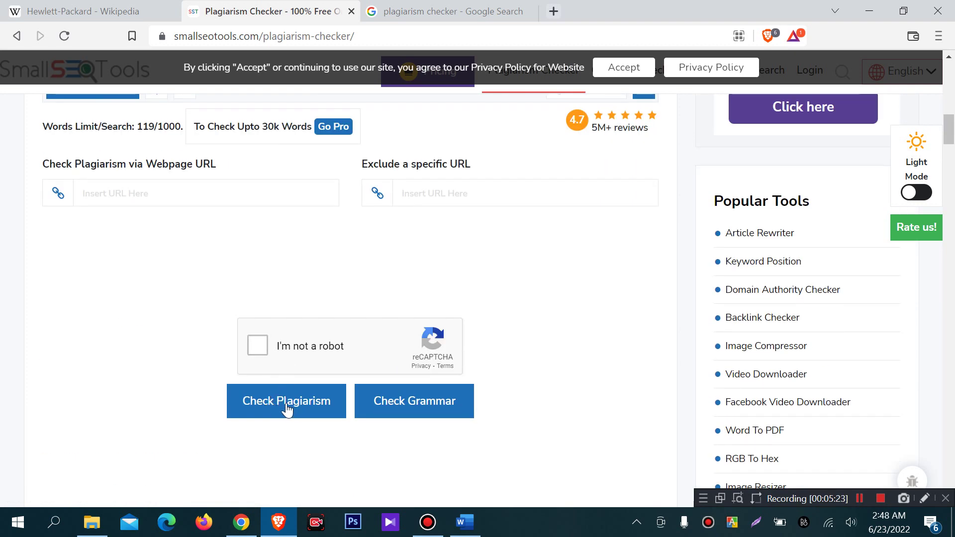
left_click(259, 346)
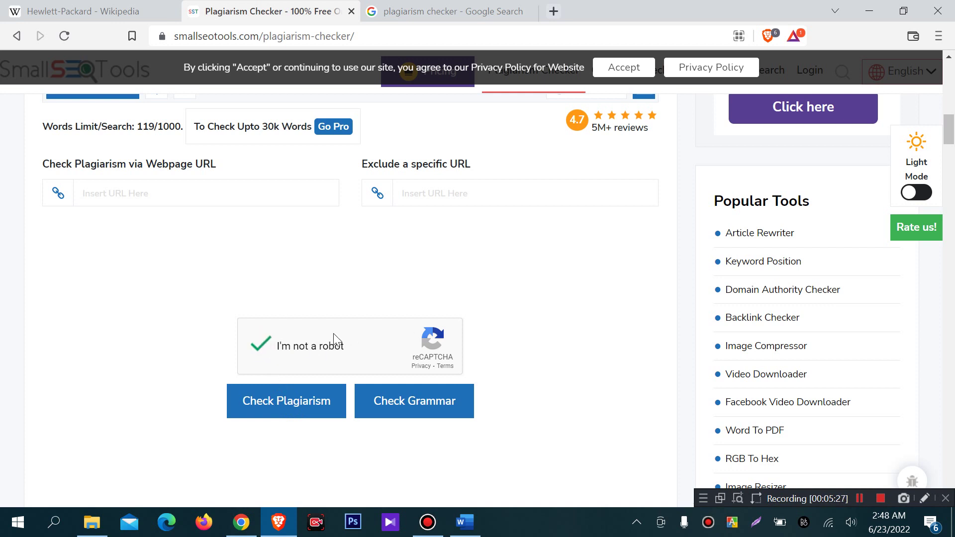
left_click(276, 408)
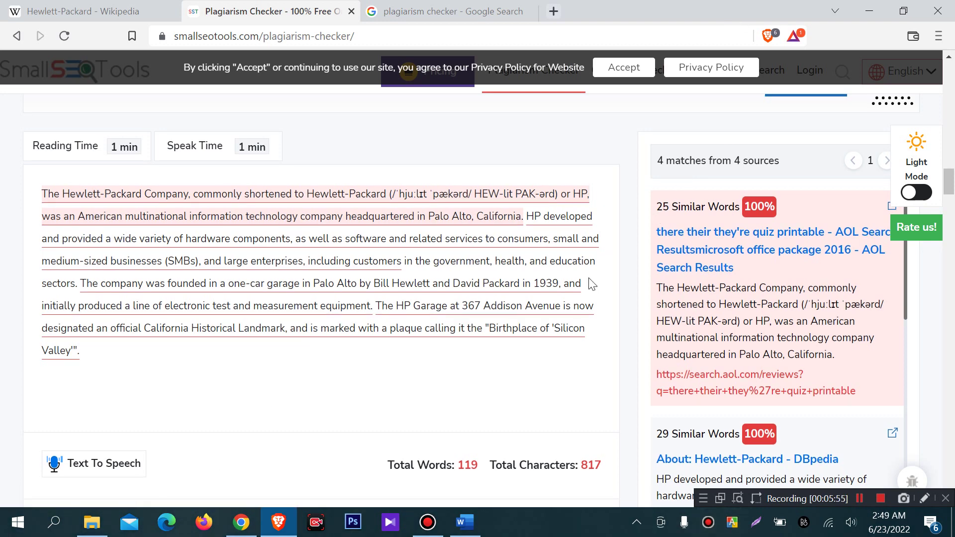
scroll(560, 278, "up", 10)
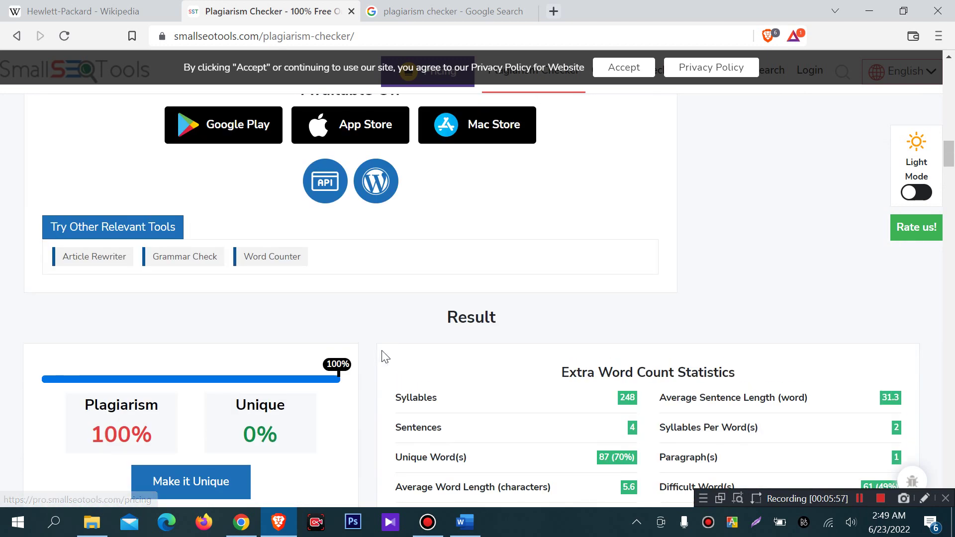
left_click_drag(444, 312, 528, 307)
scroll(528, 305, "down", 2)
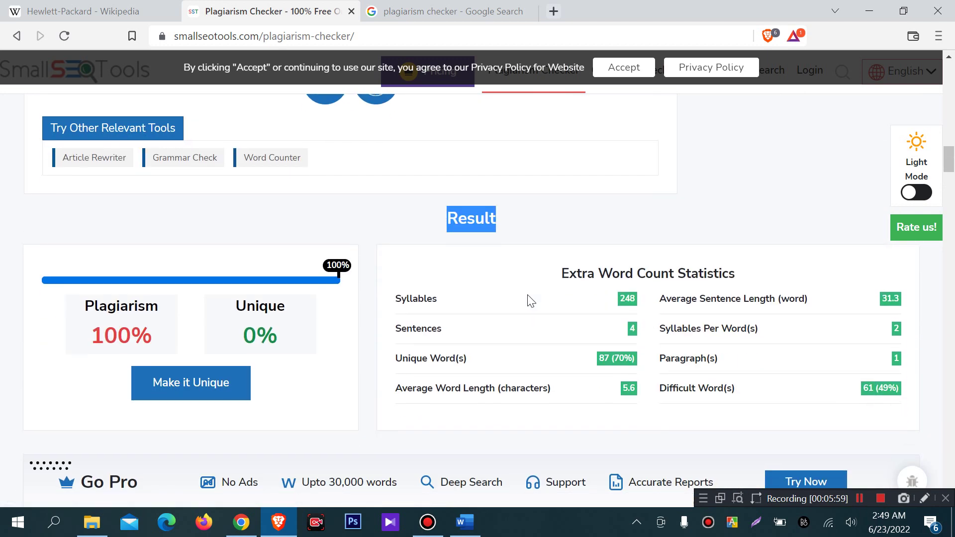
left_click(109, 5)
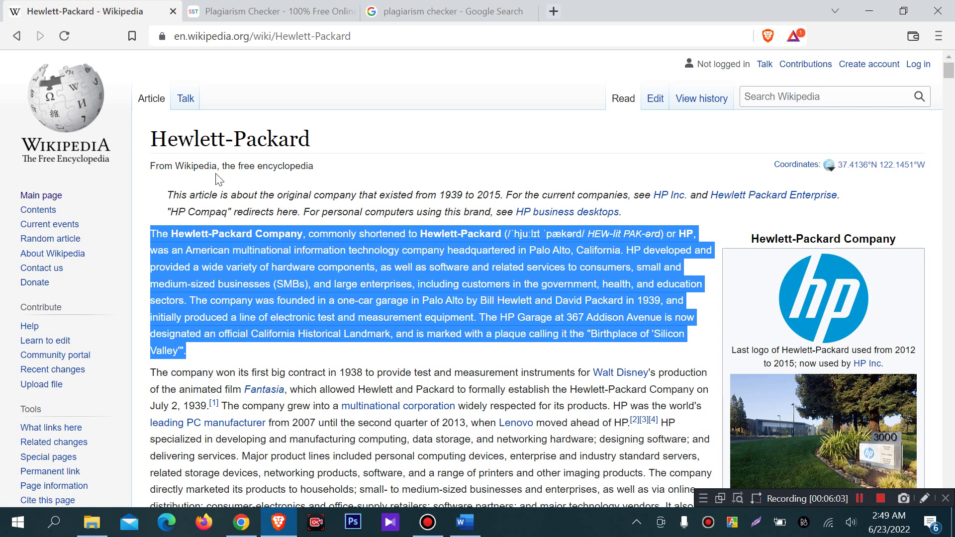
left_click(241, 9)
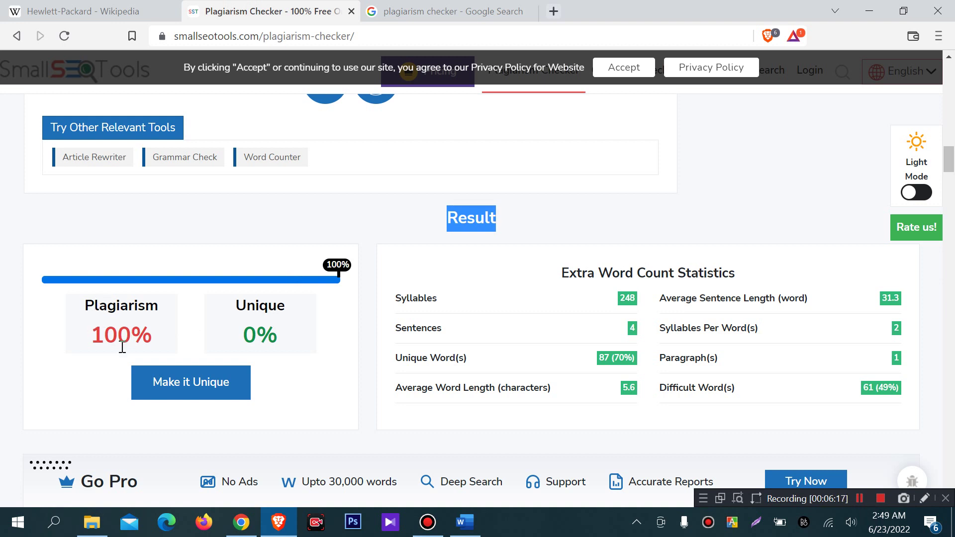
left_click_drag(104, 335, 179, 339)
scroll(332, 212, "up", 4)
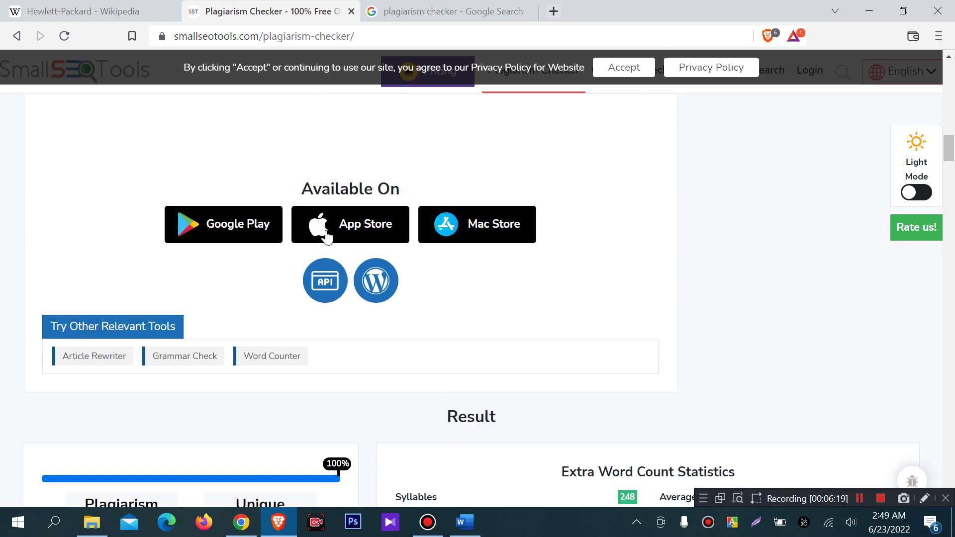
left_click(57, 11)
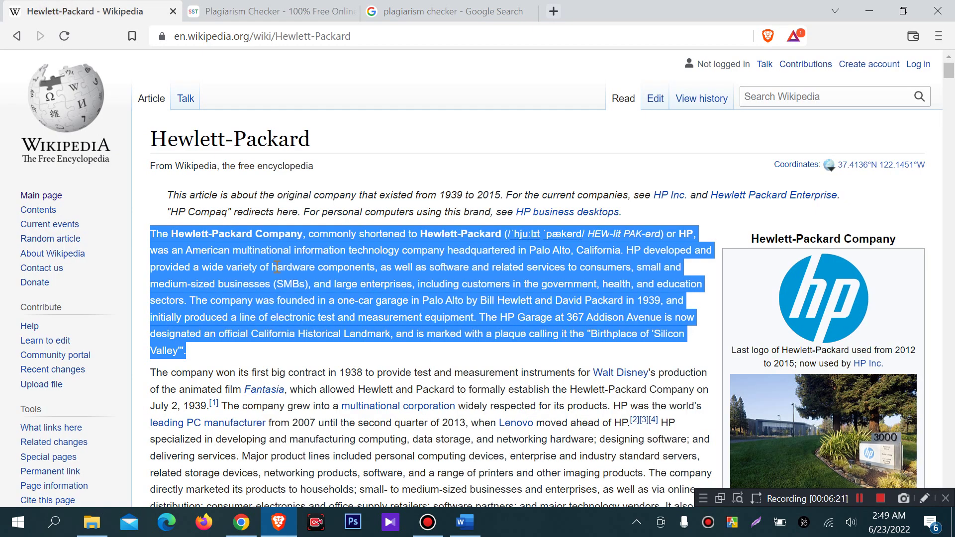
left_click(272, 9)
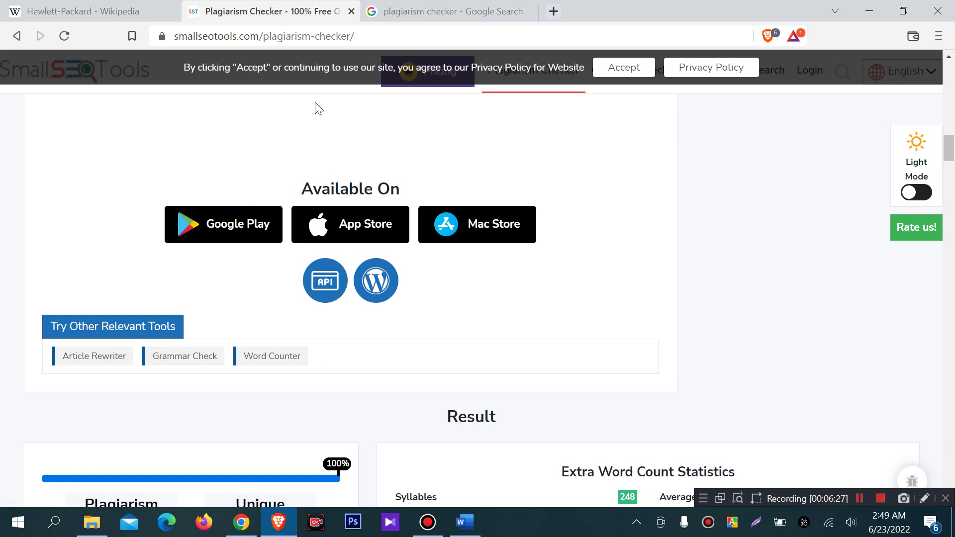
scroll(315, 132, "down", 4)
left_click_drag(101, 334, 192, 368)
left_click(324, 327)
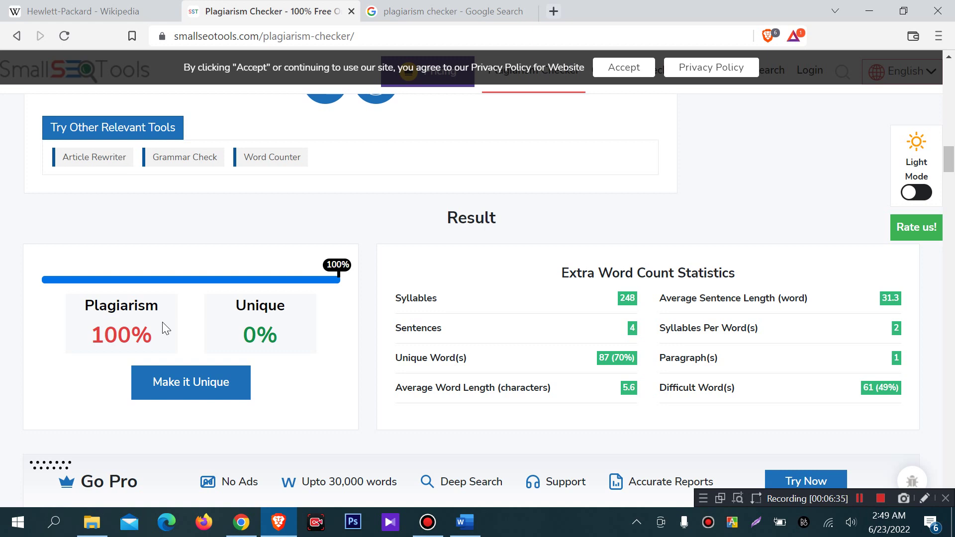
scroll(169, 330, "down", 4)
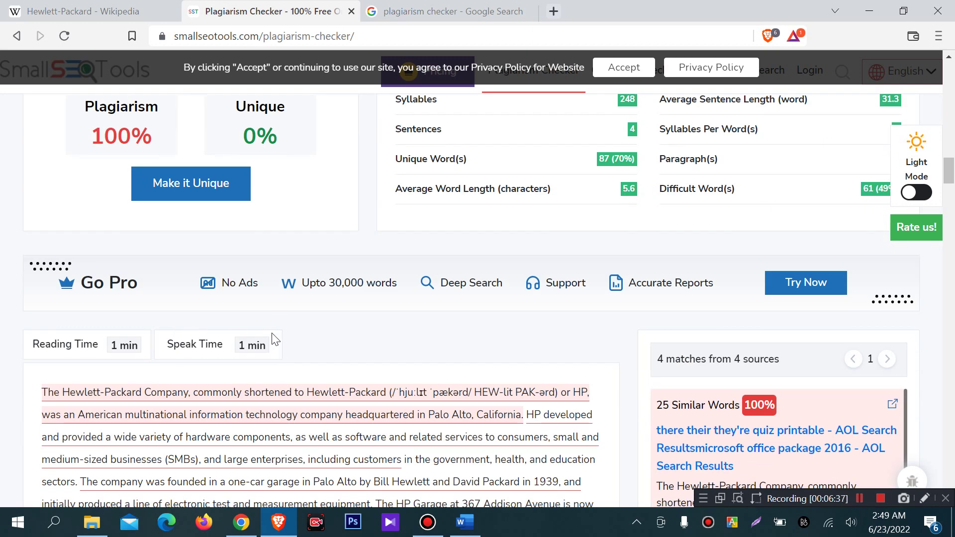
scroll(274, 339, "down", 2)
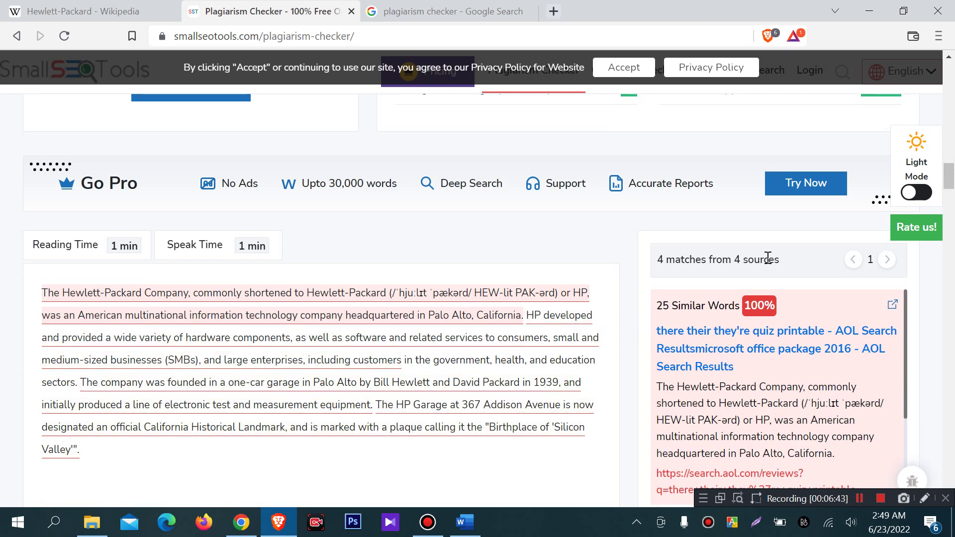
scroll(768, 258, "down", 2)
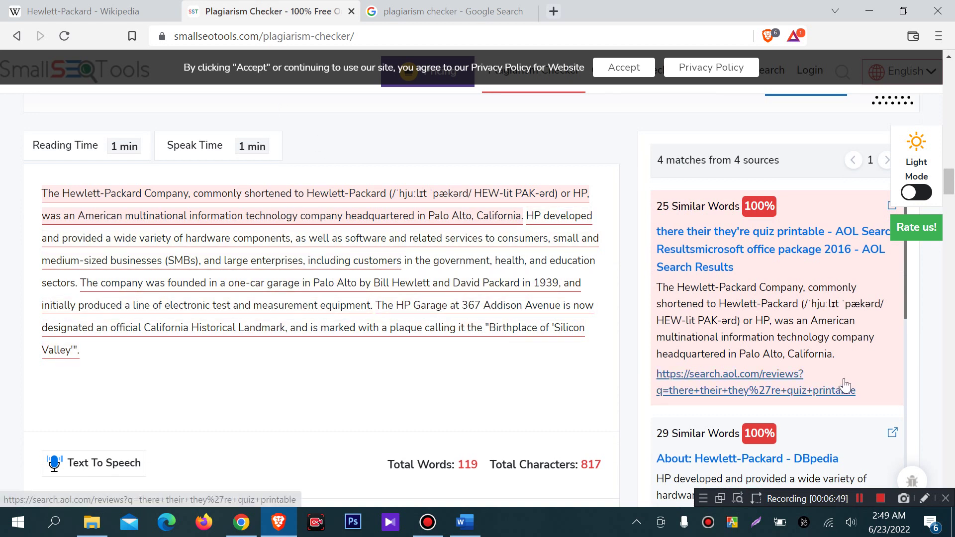
scroll(768, 381, "down", 4)
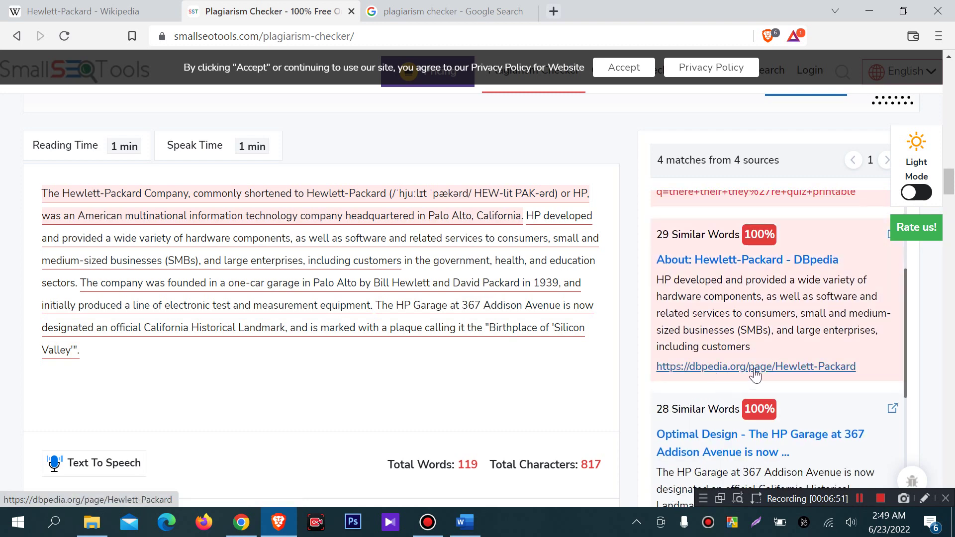
scroll(717, 378, "down", 6)
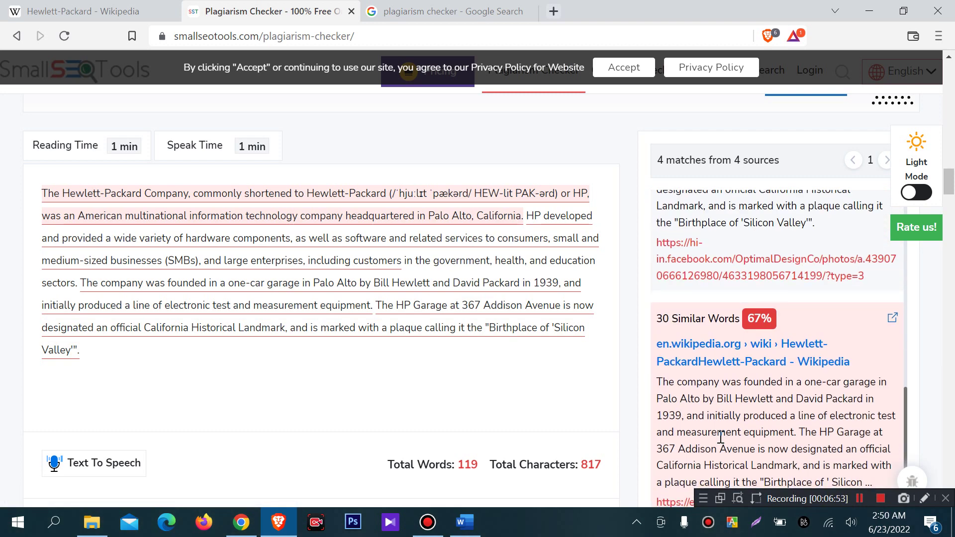
scroll(721, 443, "down", 4)
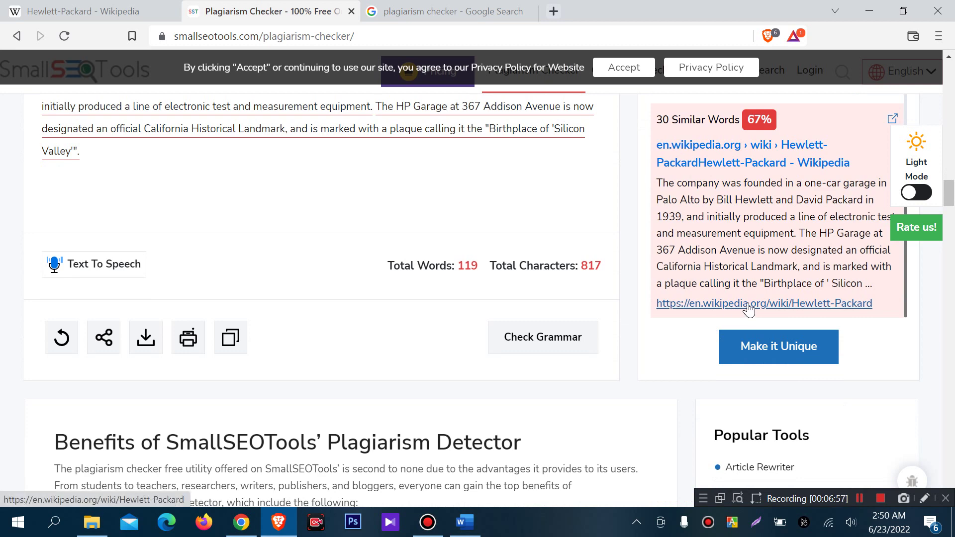
left_click(124, 11)
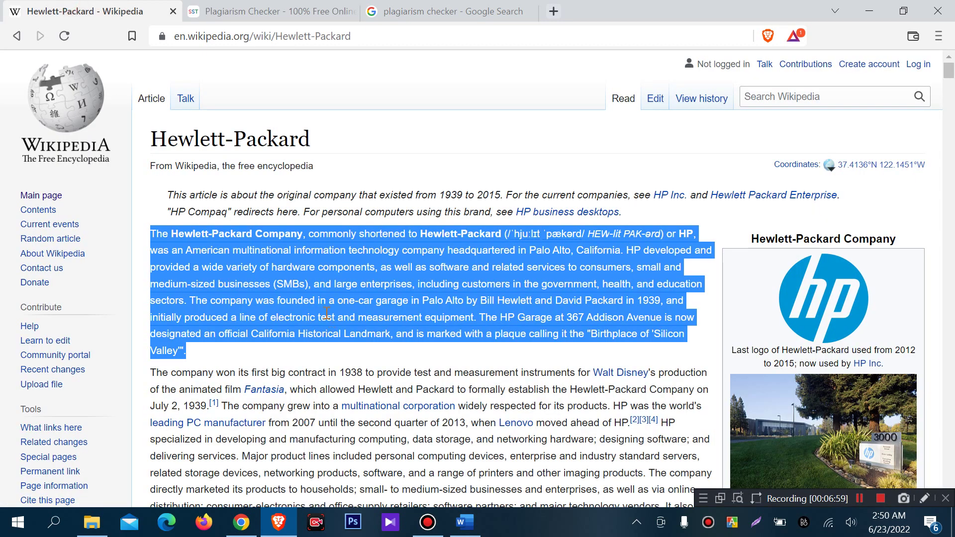
left_click(216, 362)
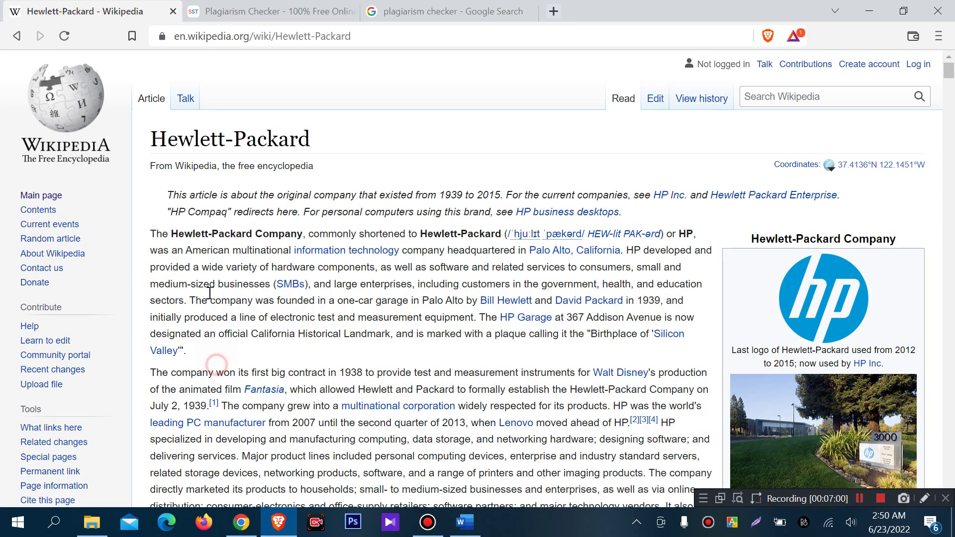
left_click(258, 11)
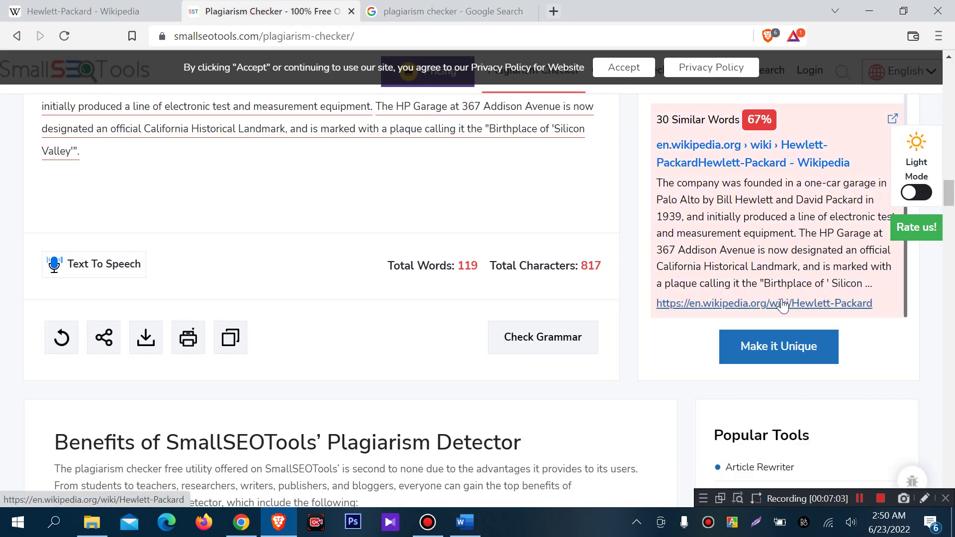
scroll(567, 431, "up", 2)
scroll(574, 437, "up", 4)
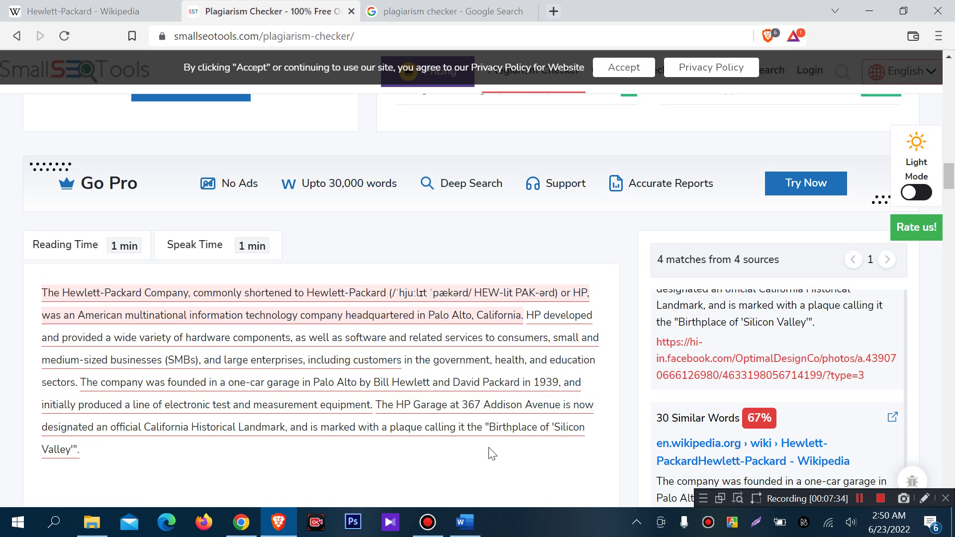
scroll(445, 375, "up", 5)
scroll(447, 380, "up", 6)
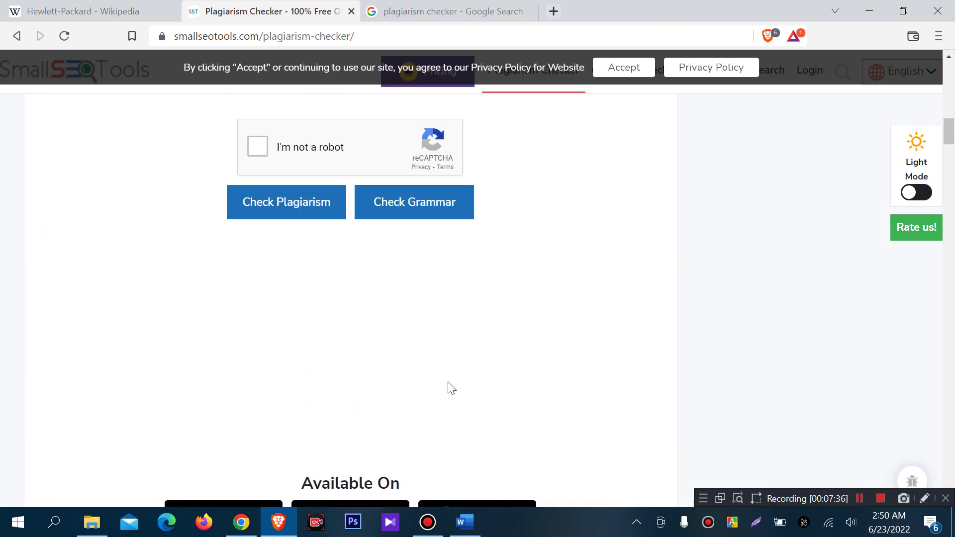
scroll(448, 388, "down", 10)
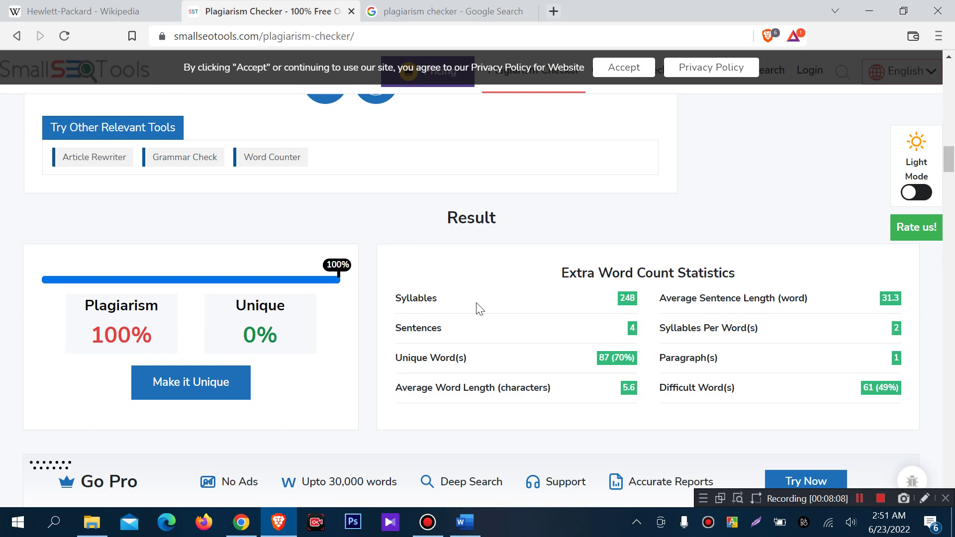
scroll(440, 294, "up", 15)
scroll(446, 305, "down", 4)
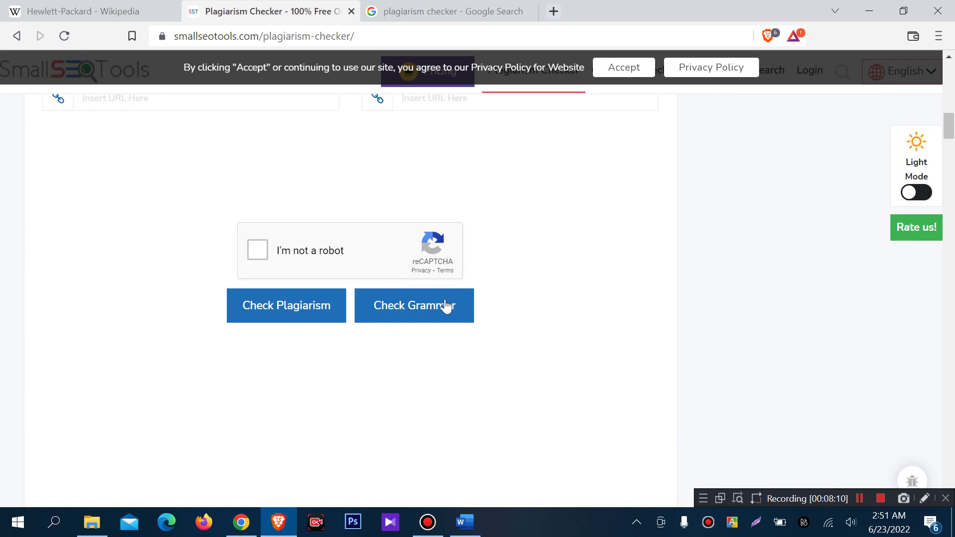